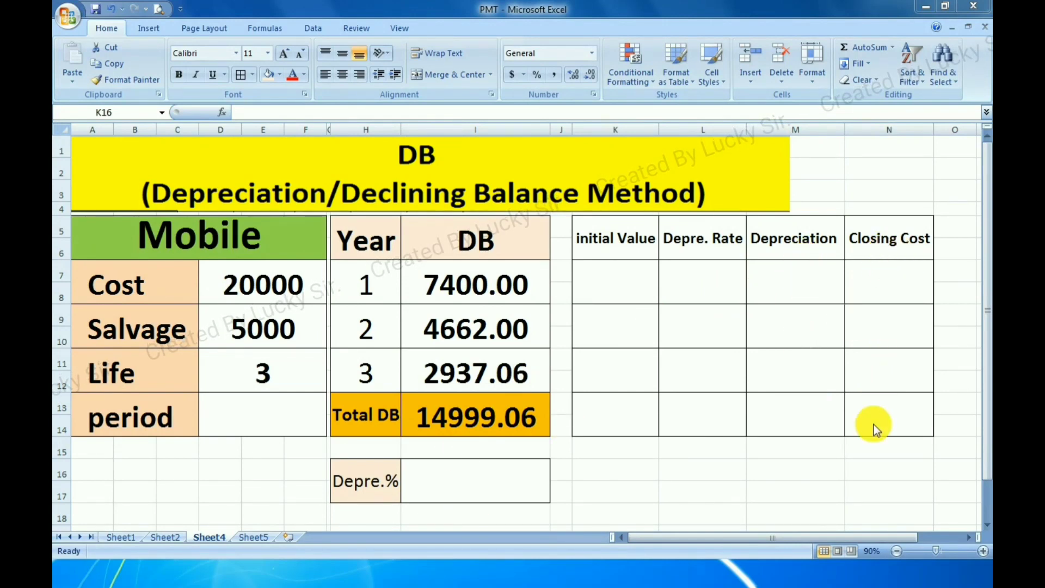
Enter 20000 as the first-row initial Value in cell K7
{"action": "left_click", "coordinate": [608, 272]}
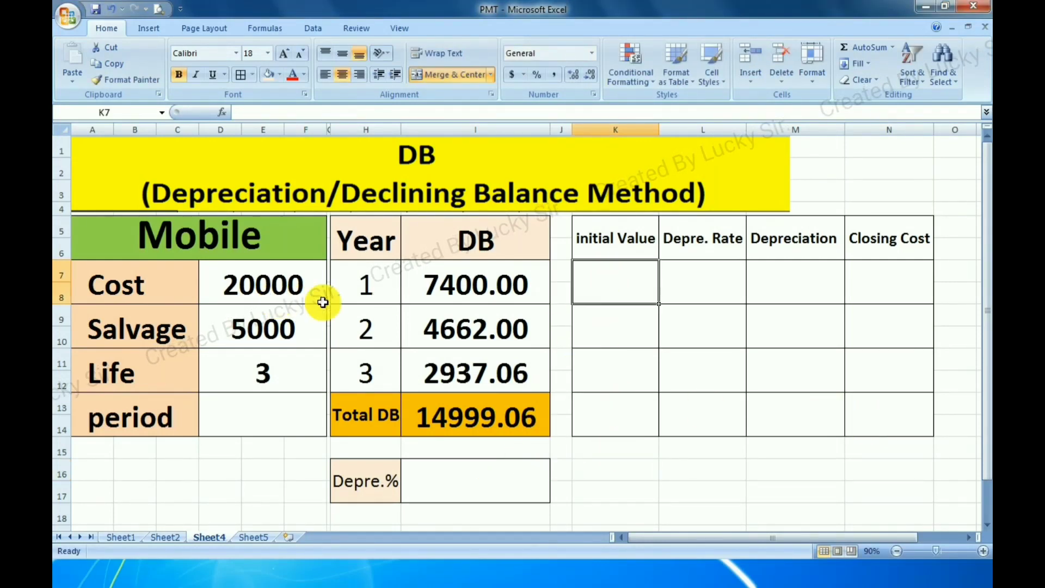
{"action": "type", "text": "2"}
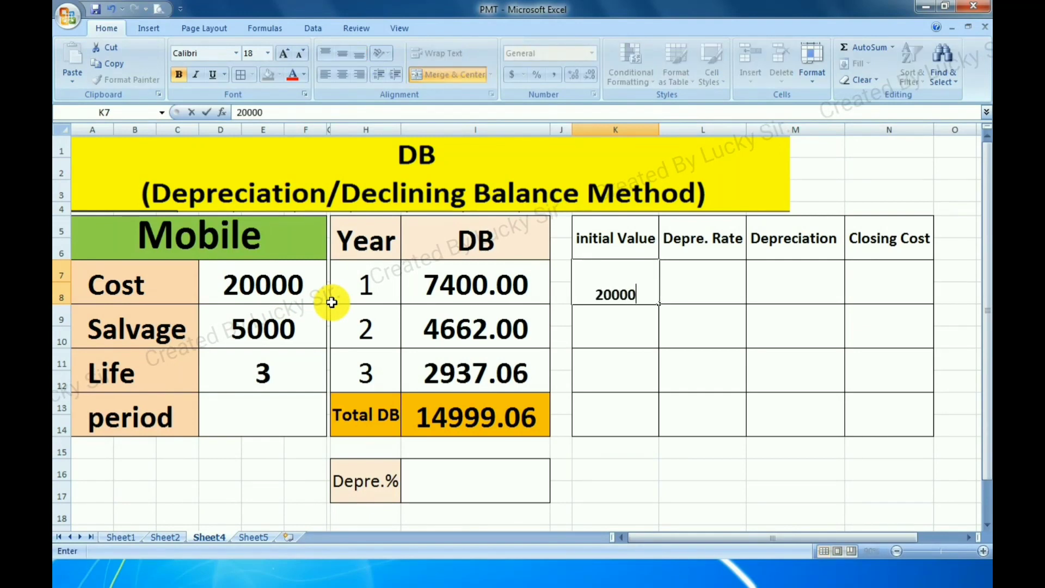
{"action": "type", "text": "0000"}
{"action": "key", "text": "Return"}
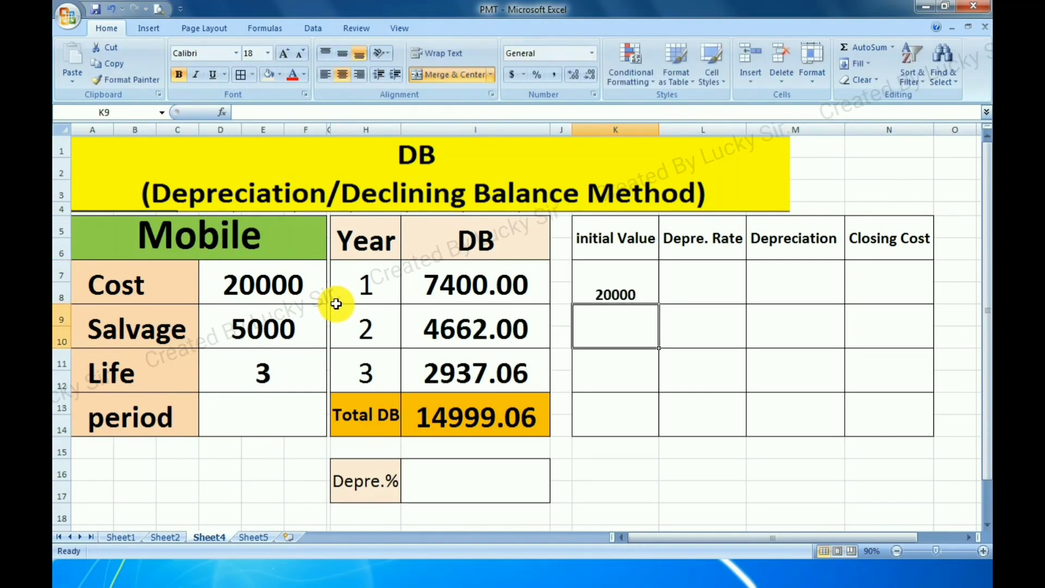
{"action": "left_click", "coordinate": [612, 283]}
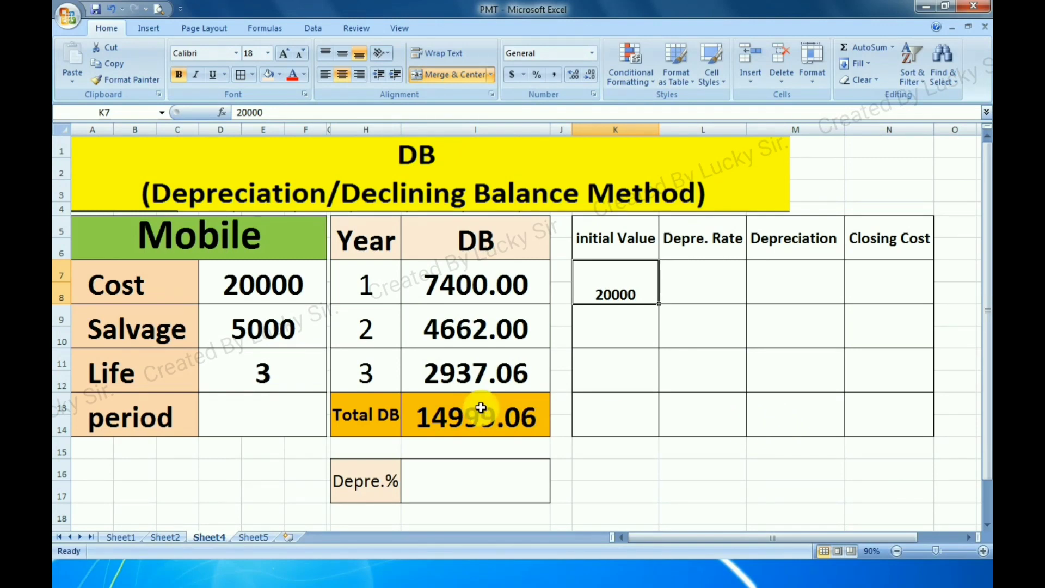
Calculate the Depre.% in cell I16 by dividing the year 1 DB by the cost, using =I7/D7%
{"action": "left_click", "coordinate": [462, 481]}
{"action": "type", "text": "="}
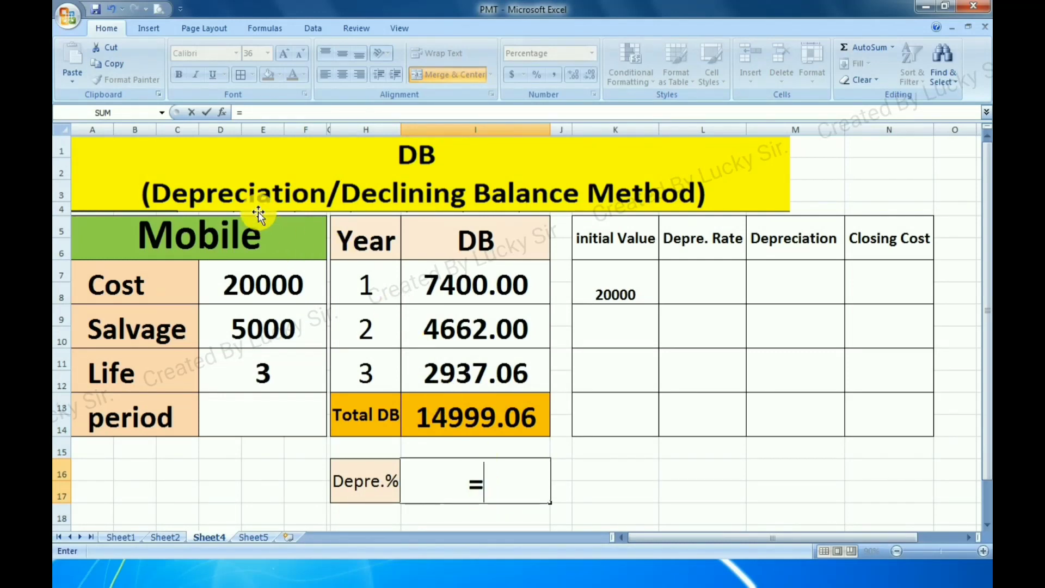
{"action": "left_click", "coordinate": [472, 294]}
{"action": "type", "text": "/"}
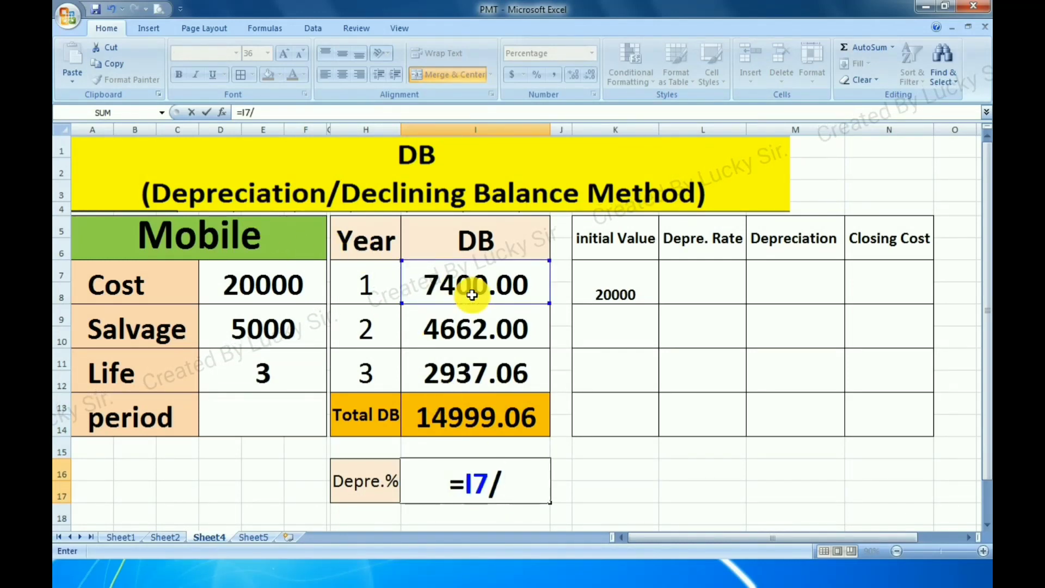
{"action": "left_click", "coordinate": [268, 286]}
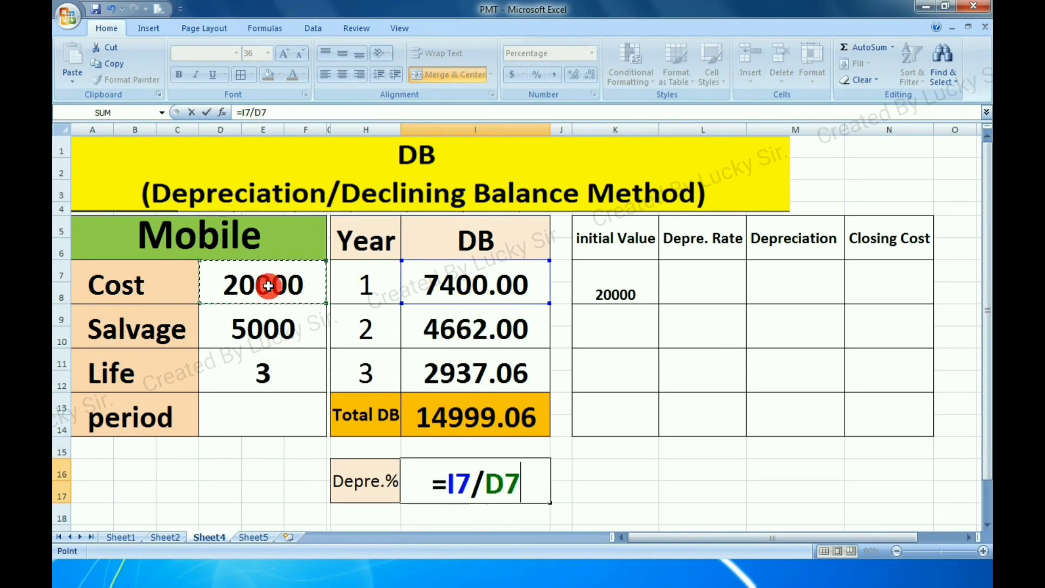
{"action": "type", "text": "%"}
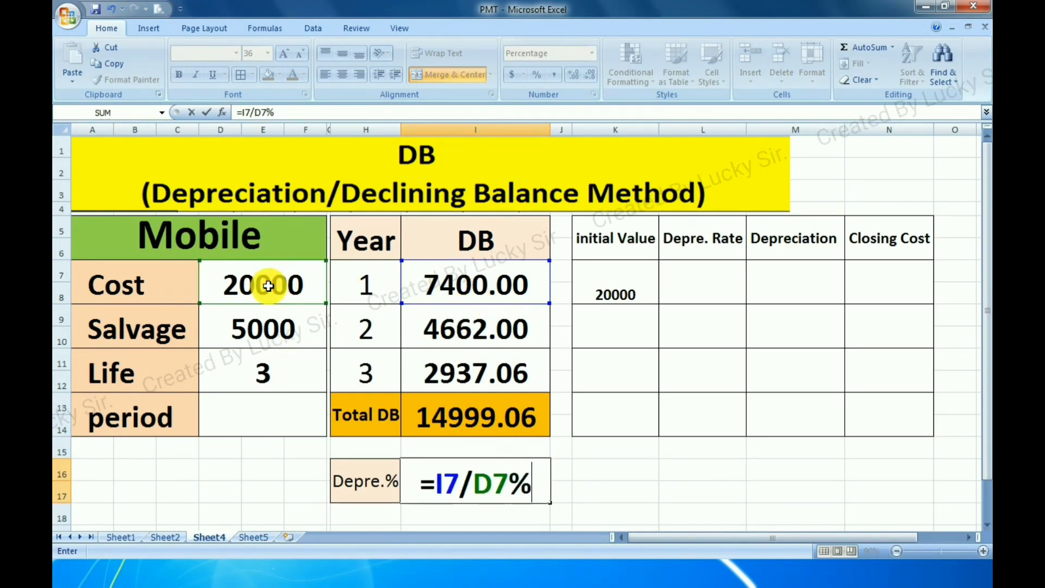
{"action": "key", "text": "Return"}
Apply the Number format to the Depre.% result in cell I16
{"action": "left_click", "coordinate": [465, 491]}
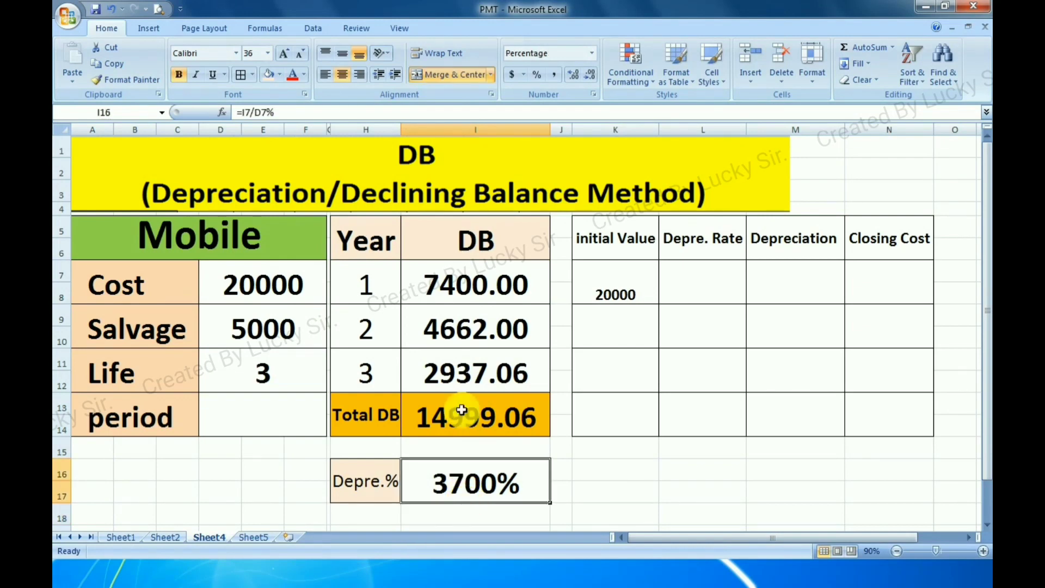
{"action": "left_click", "coordinate": [592, 52]}
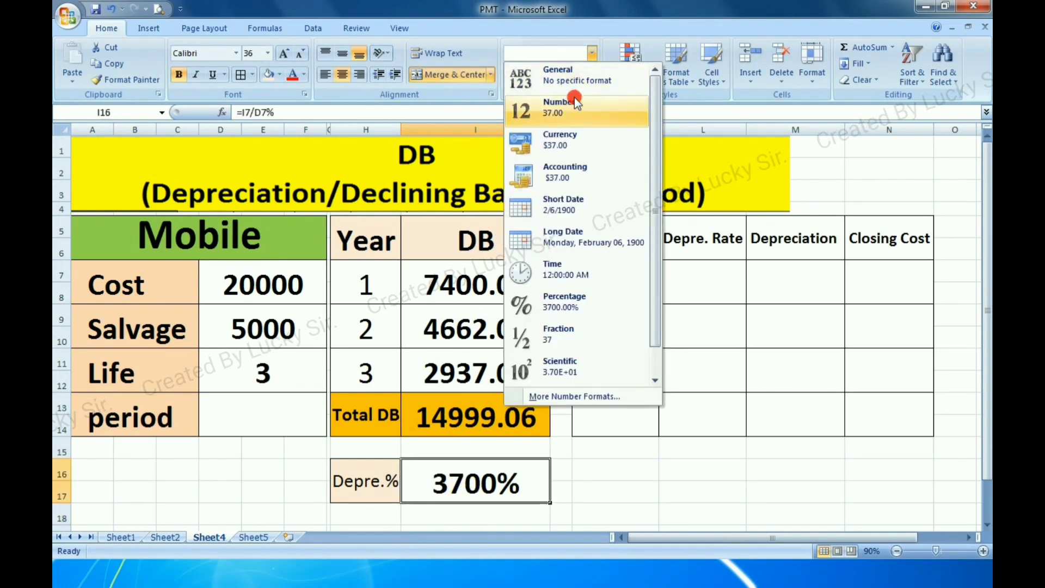
{"action": "left_click", "coordinate": [574, 101]}
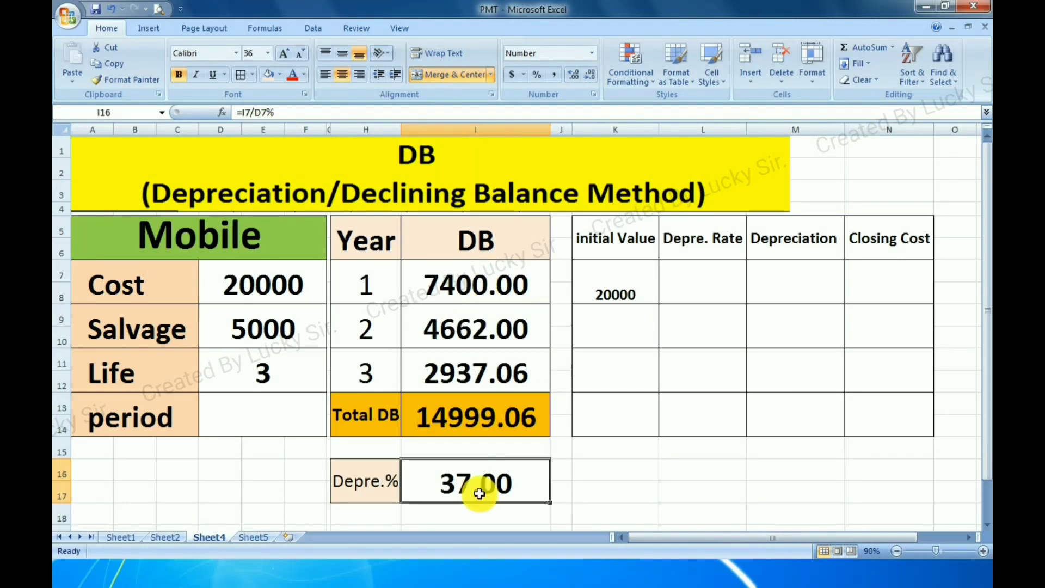
Enter 37 as the first-row Depre. Rate in cell L7
{"action": "left_click", "coordinate": [689, 291]}
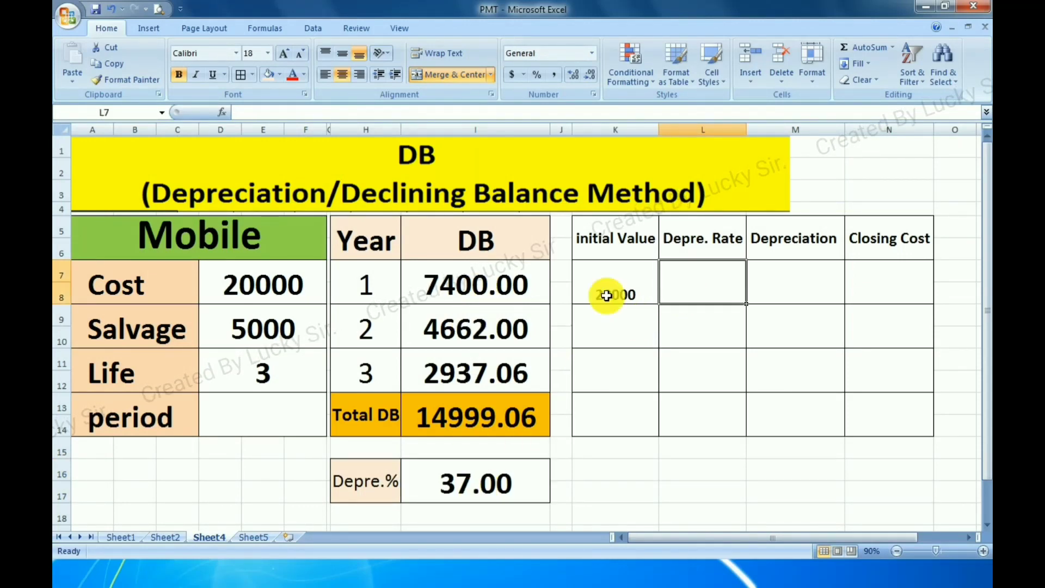
{"action": "left_click", "coordinate": [618, 297]}
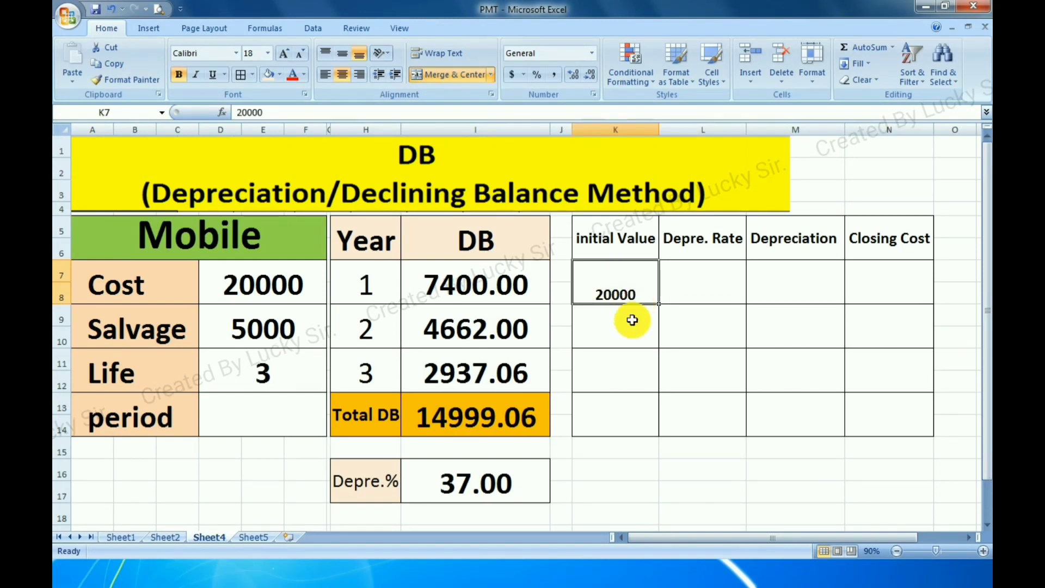
{"action": "left_click", "coordinate": [687, 286]}
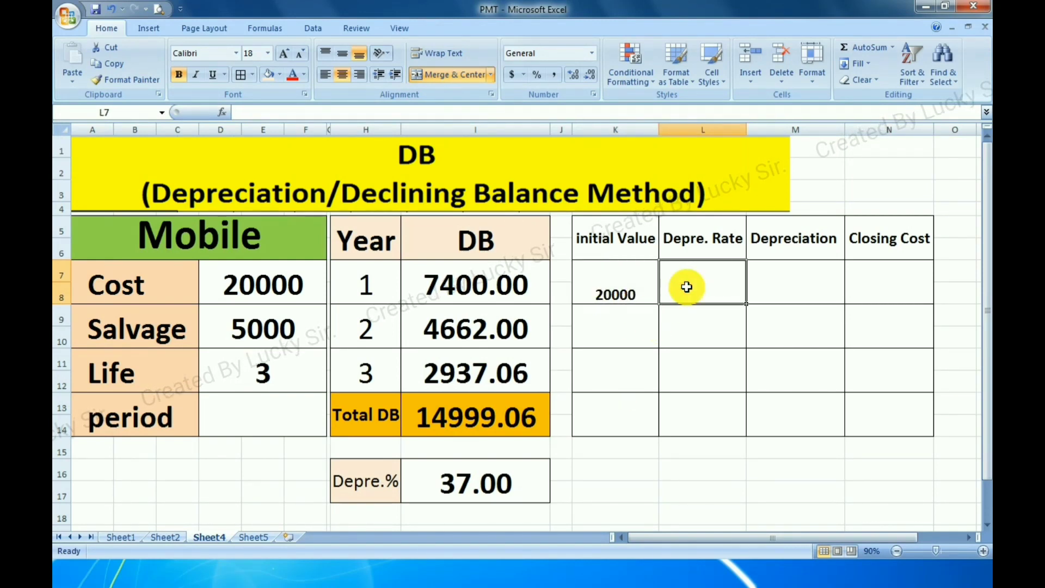
{"action": "type", "text": "37"}
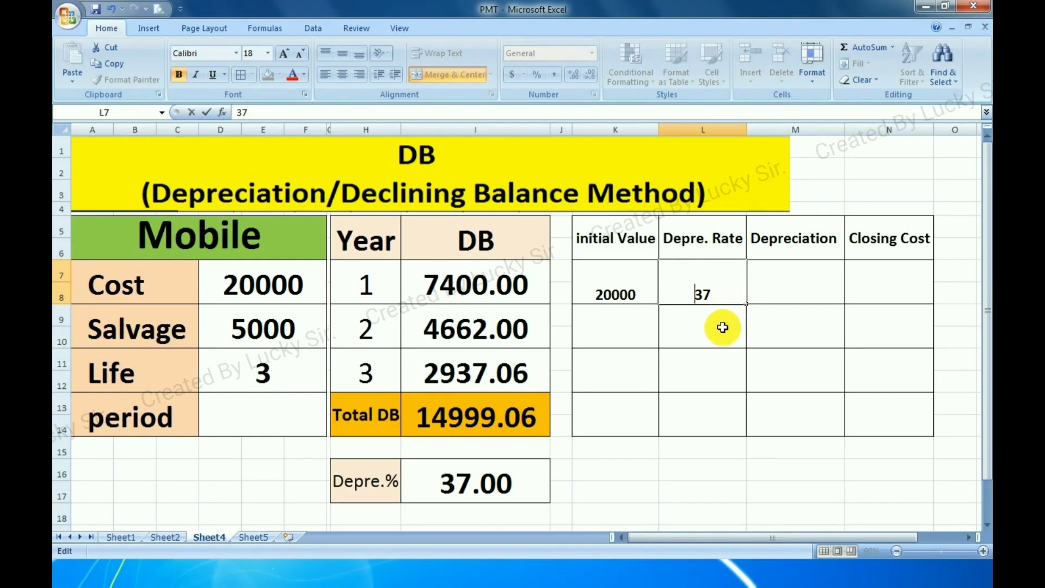
{"action": "left_click", "coordinate": [723, 326]}
Fill the Depre. Rate down to the second and third rows, and set both L9 and L11 to 37
{"action": "left_click", "coordinate": [730, 287]}
{"action": "left_click_drag", "start_coordinate": [745, 304], "coordinate": [741, 381]}
{"action": "left_click", "coordinate": [719, 328]}
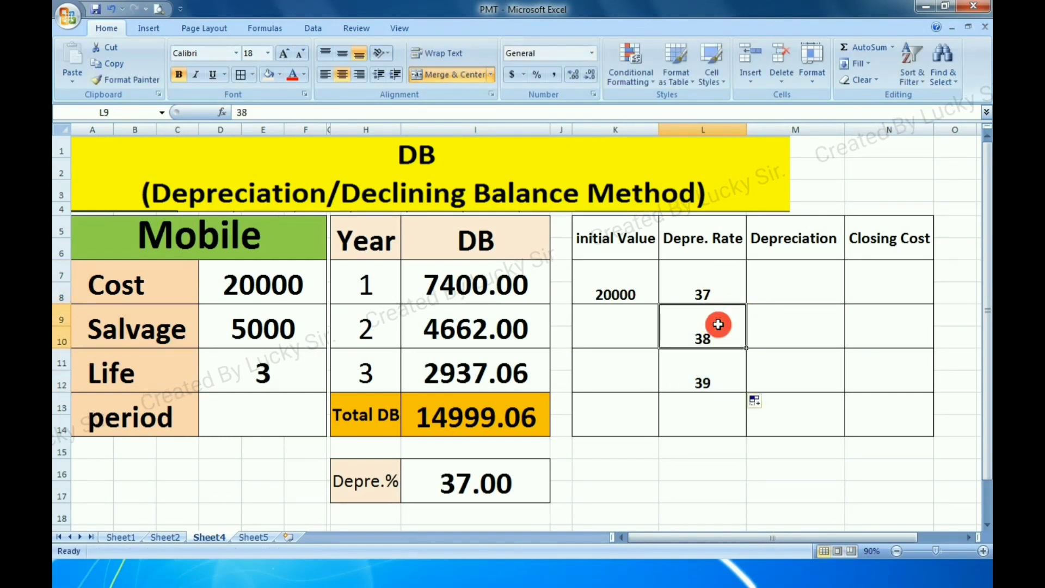
{"action": "type", "text": "37"}
{"action": "key", "text": "Return"}
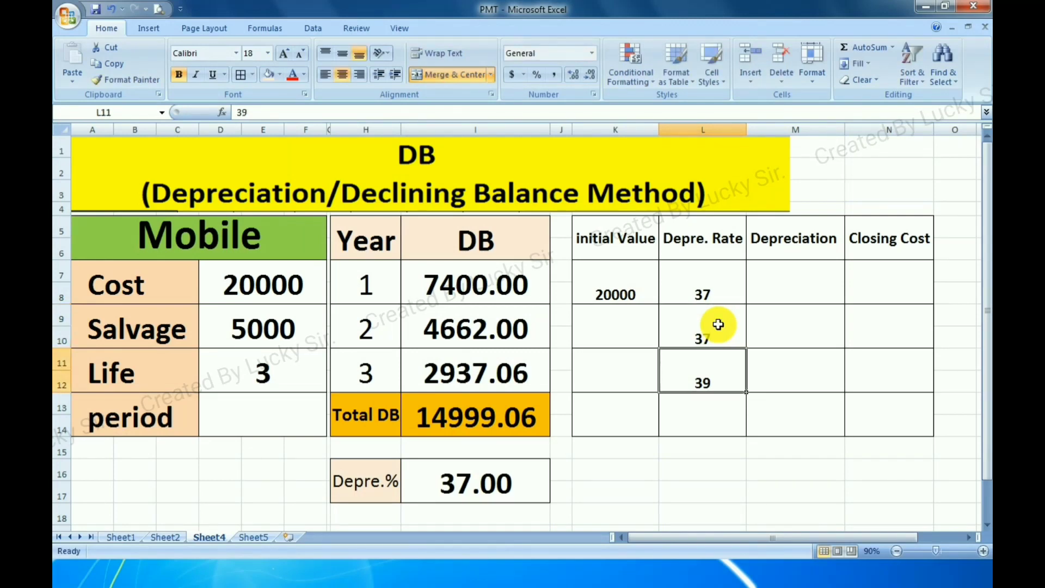
{"action": "type", "text": "37"}
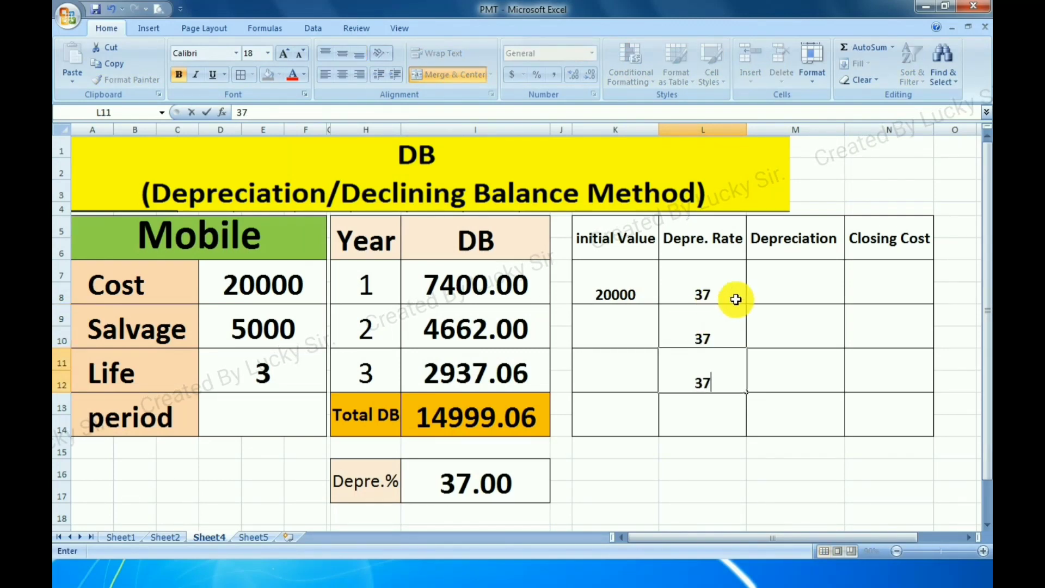
{"action": "left_click", "coordinate": [793, 290]}
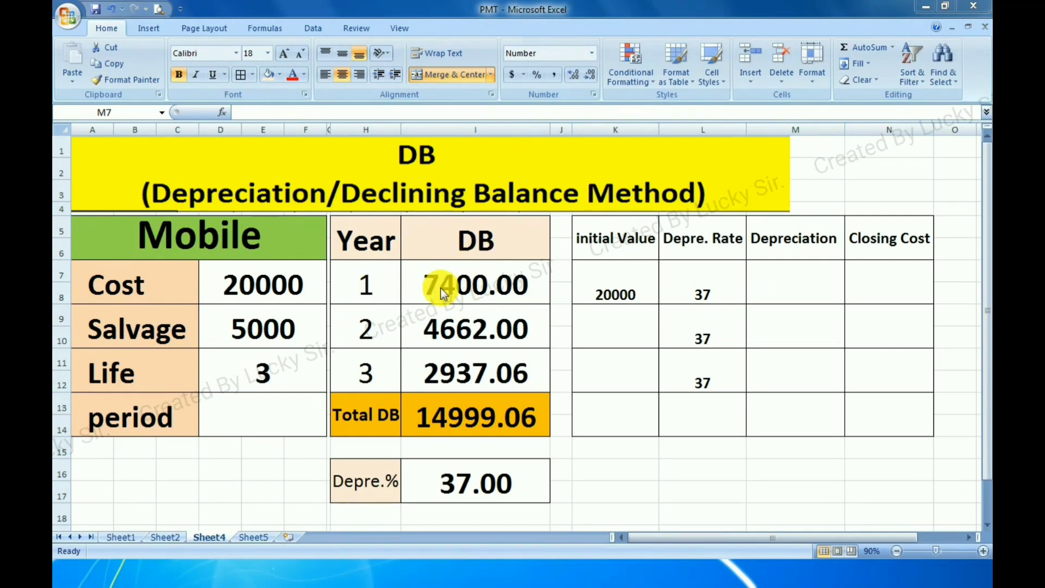
Calculate the first-row Depreciation in cell M7 from the initial value and rate with =K7*L7%
{"action": "left_click", "coordinate": [798, 286]}
{"action": "type", "text": "="}
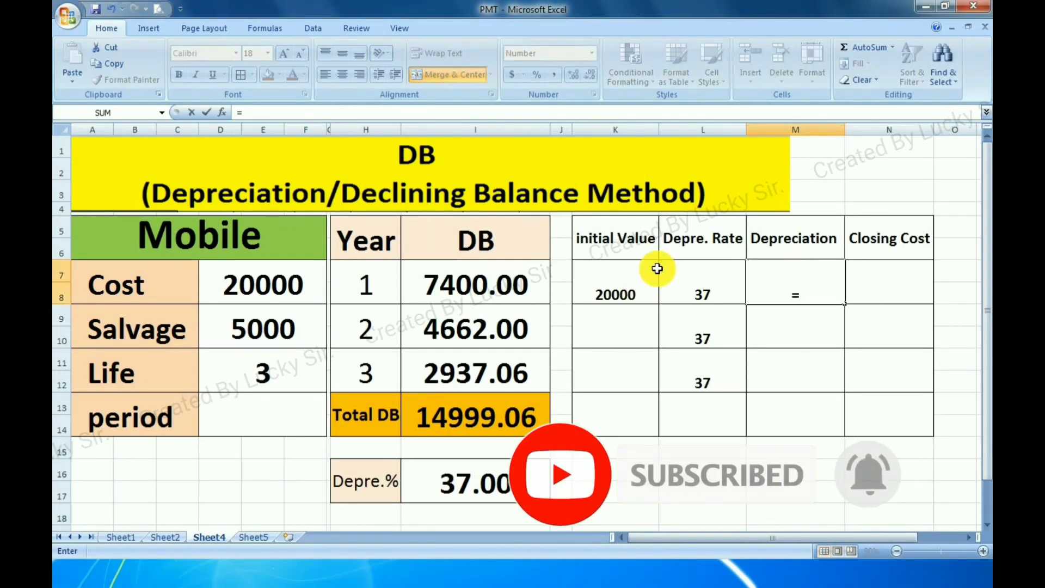
{"action": "left_click", "coordinate": [632, 282]}
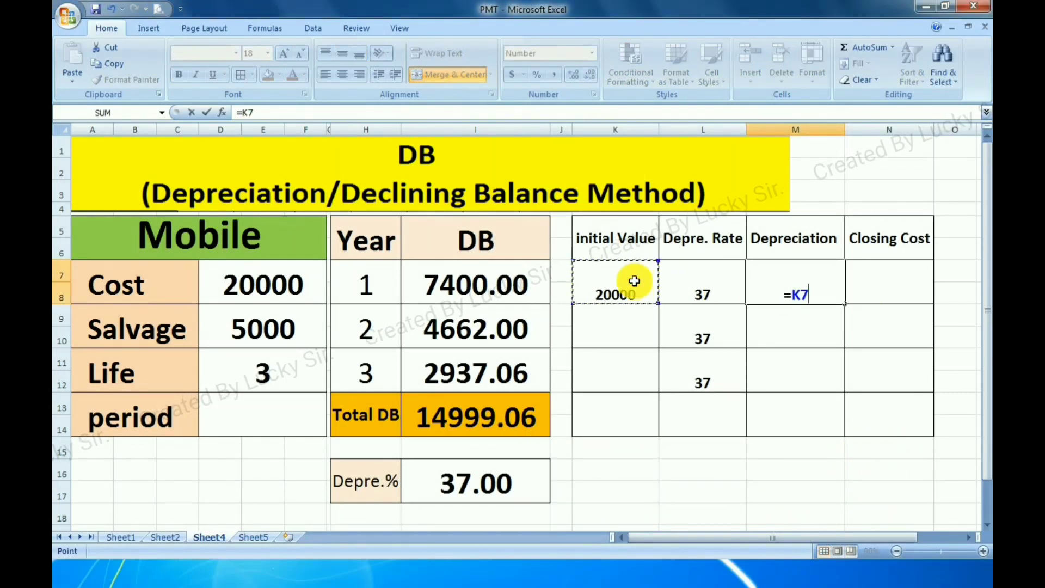
{"action": "type", "text": "*"}
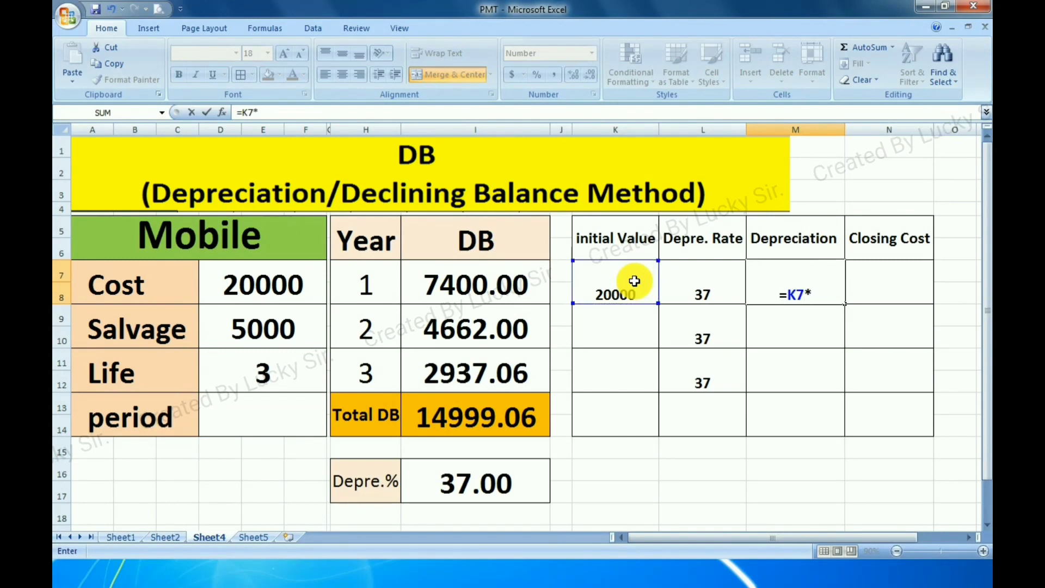
{"action": "left_click", "coordinate": [699, 293]}
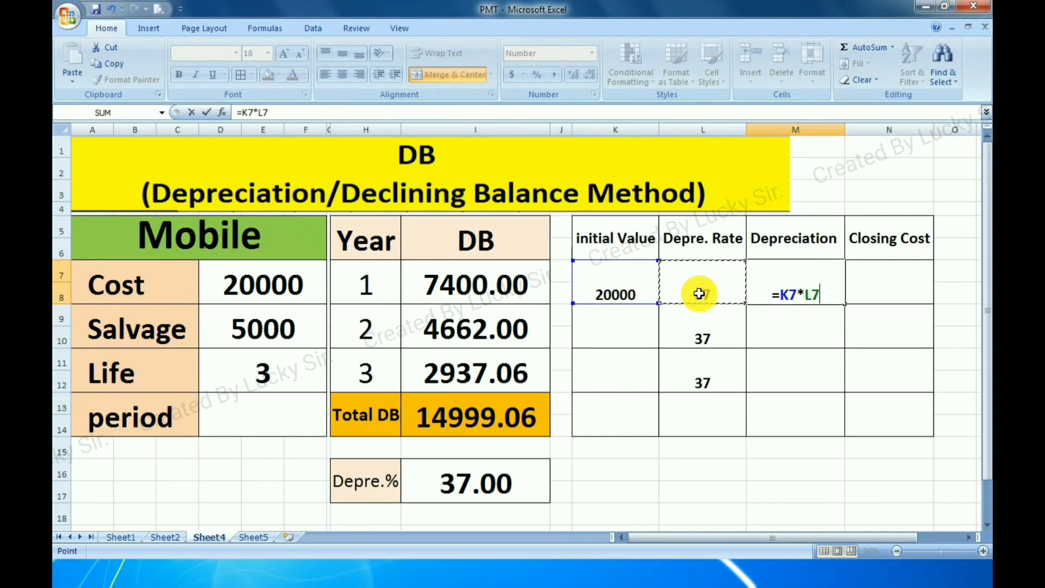
{"action": "type", "text": "%"}
{"action": "key", "text": "Return"}
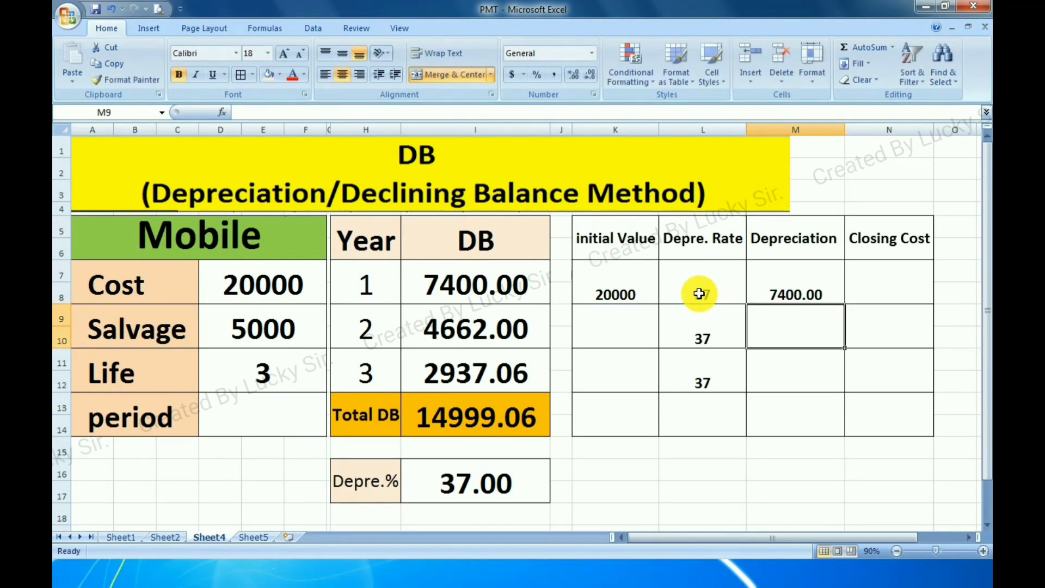
{"action": "left_click", "coordinate": [791, 292]}
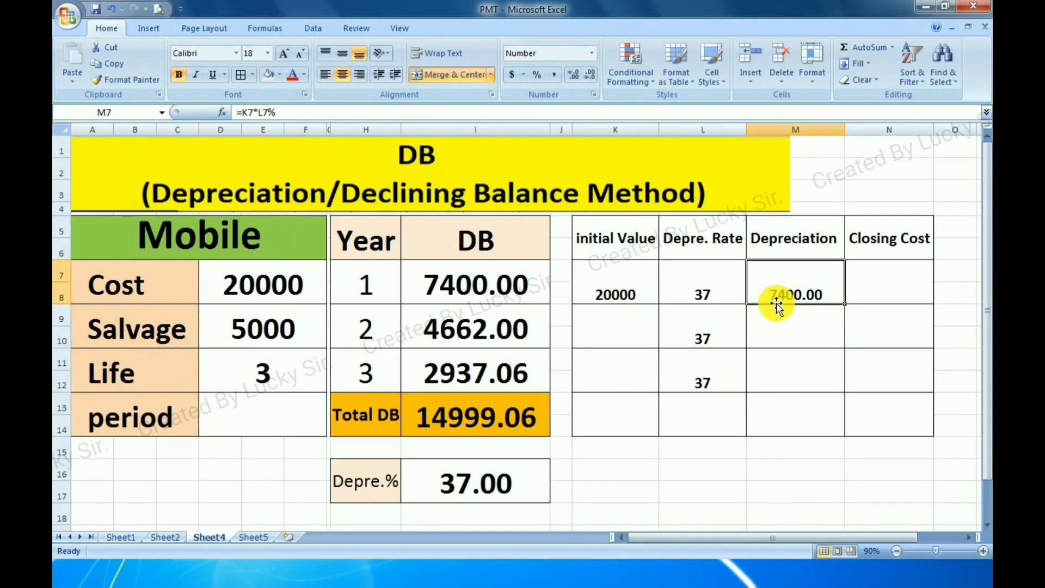
Calculate the first-row Closing Cost in cell N7 by subtracting the depreciation from the initial value, using =K7-M7
{"action": "left_click", "coordinate": [877, 287]}
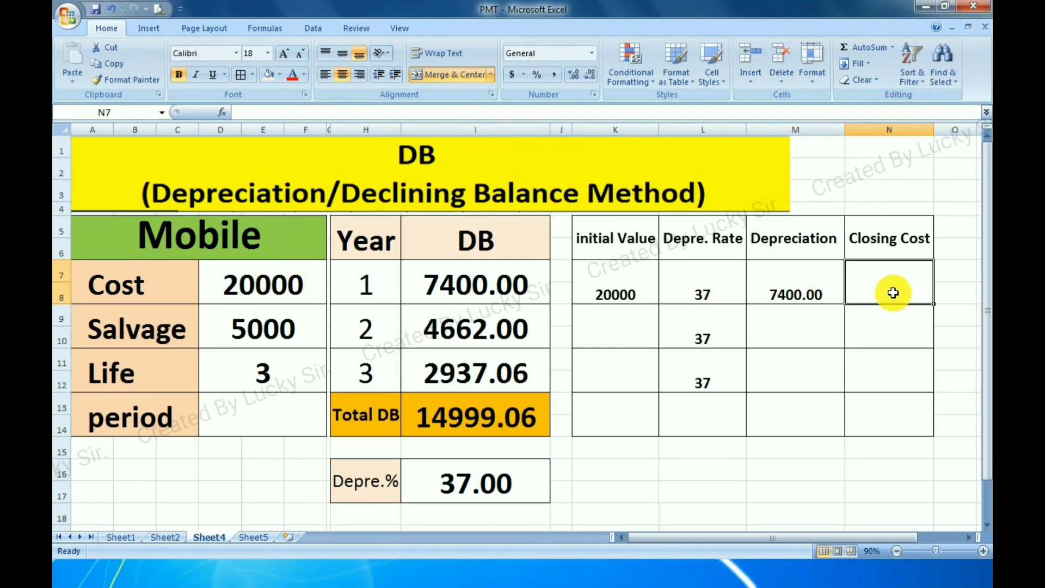
{"action": "type", "text": "="}
{"action": "left_click", "coordinate": [645, 295]}
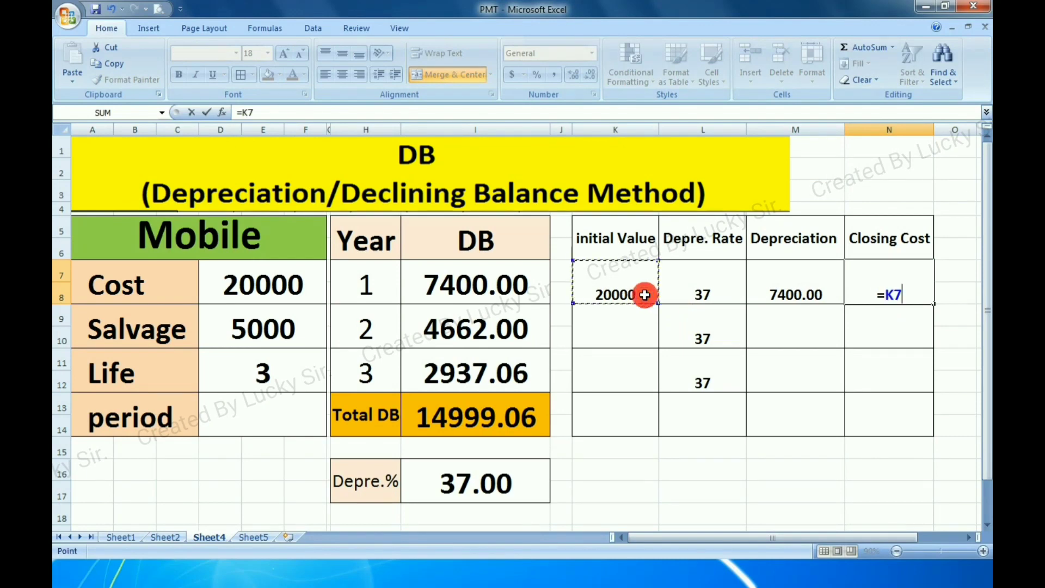
{"action": "type", "text": "-"}
{"action": "left_click", "coordinate": [822, 294]}
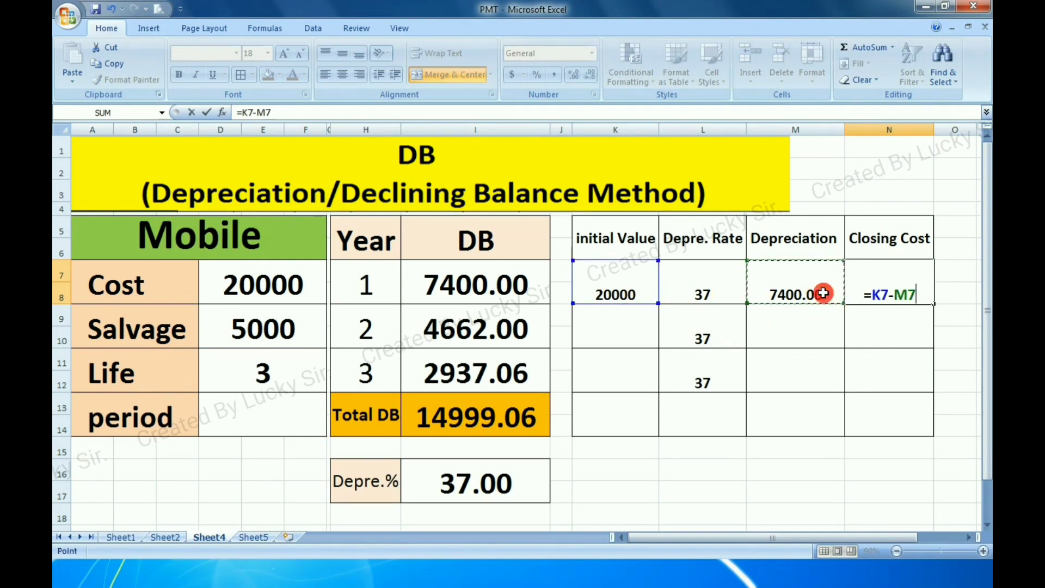
{"action": "key", "text": "Return"}
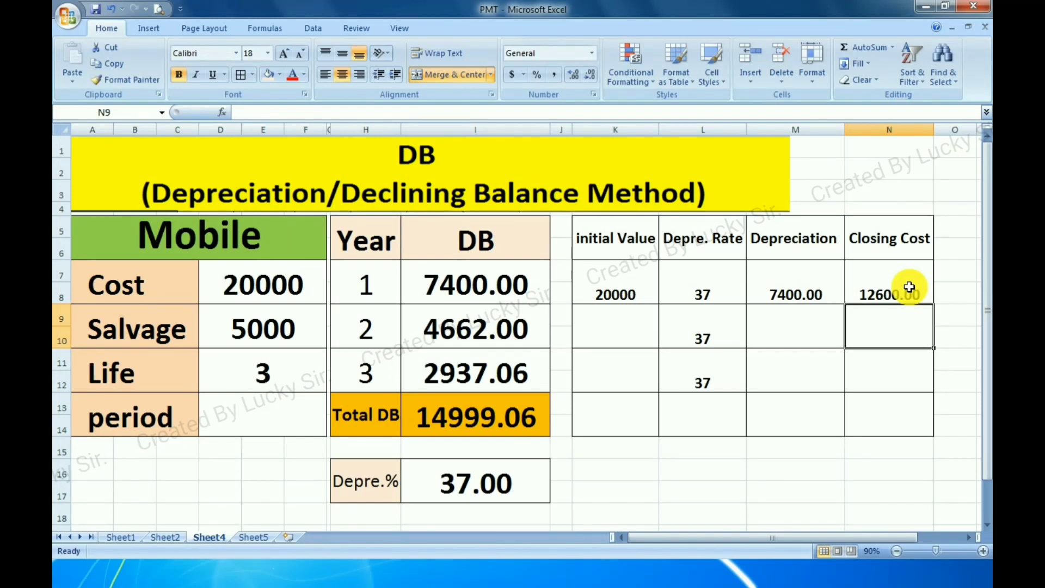
{"action": "left_click", "coordinate": [909, 287]}
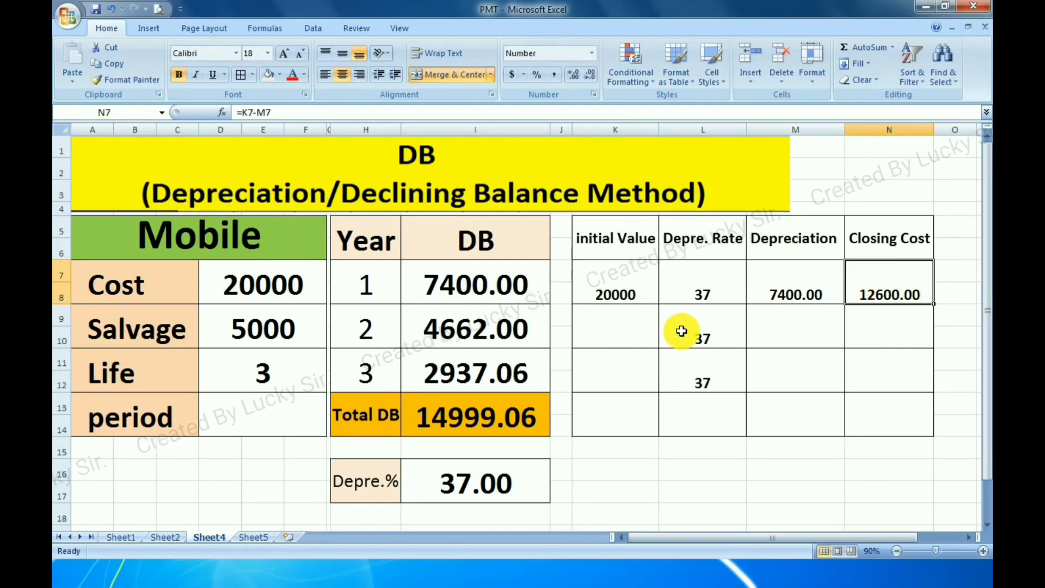
Carry the first-row Closing Cost into the second-row initial Value in cell K9 with =N7
{"action": "left_click", "coordinate": [786, 333]}
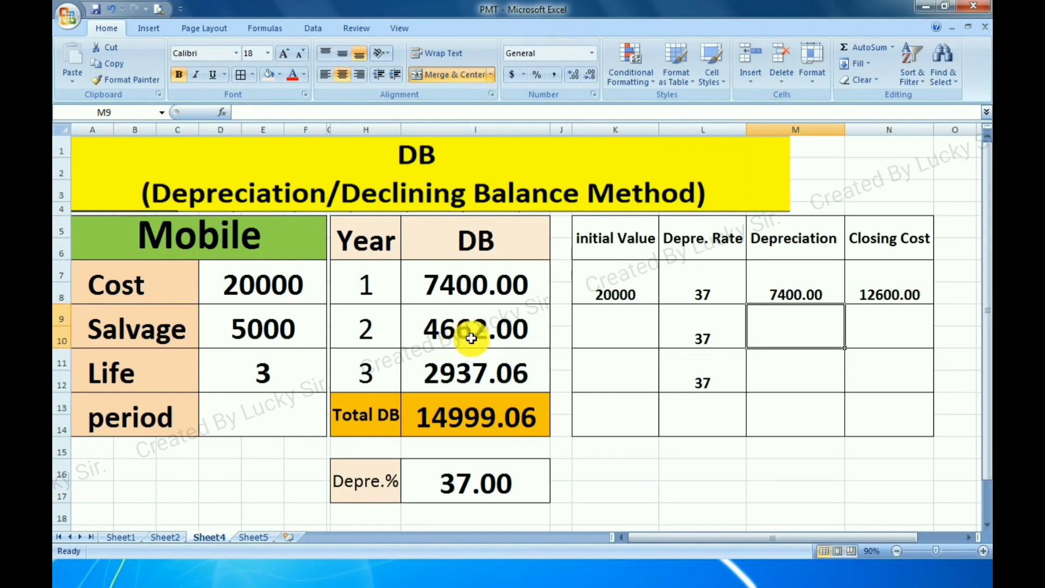
{"action": "left_click", "coordinate": [891, 288]}
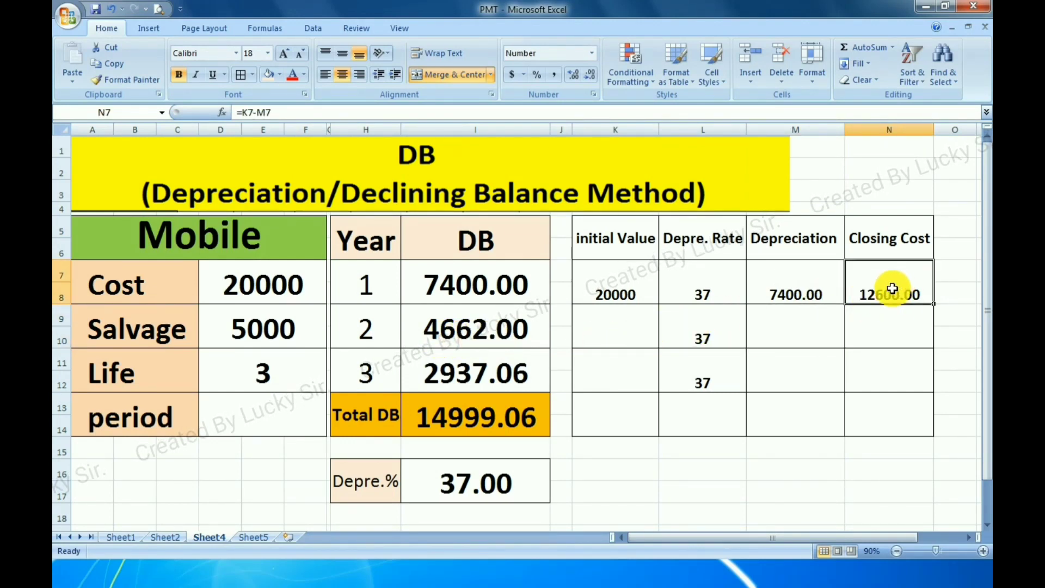
{"action": "left_click", "coordinate": [612, 329]}
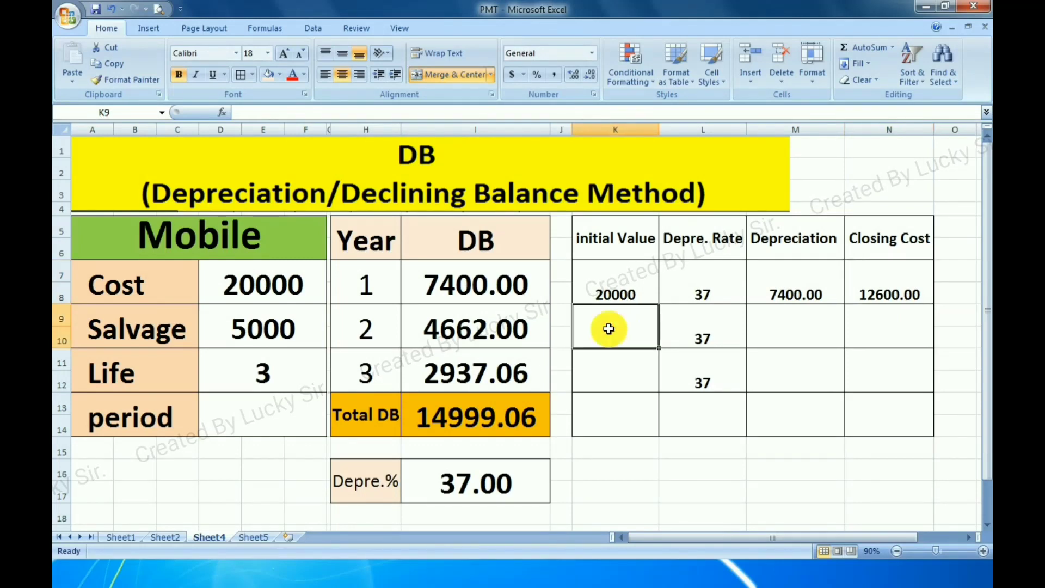
{"action": "type", "text": "="}
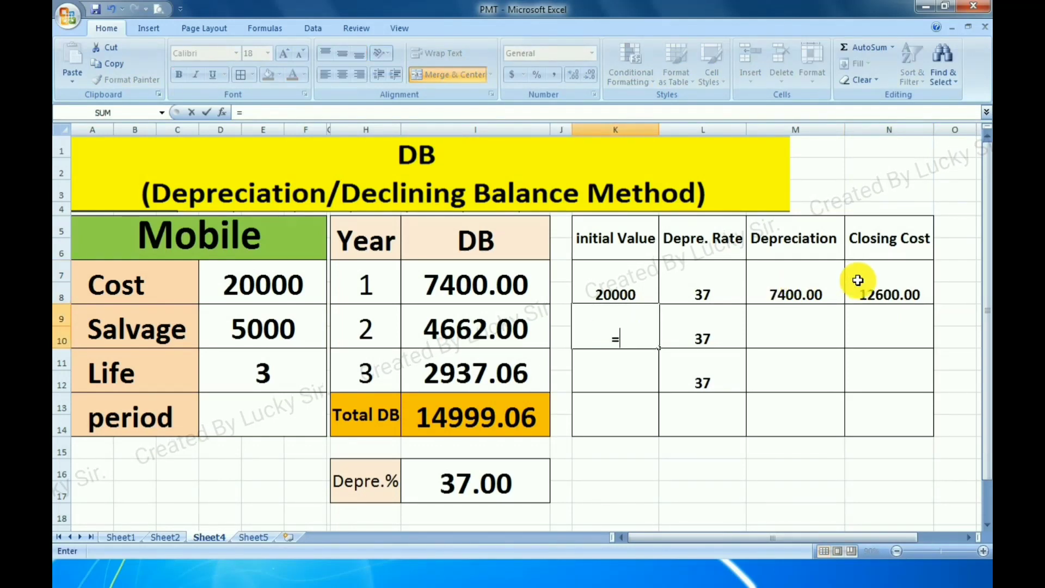
{"action": "type", "text": "n"}
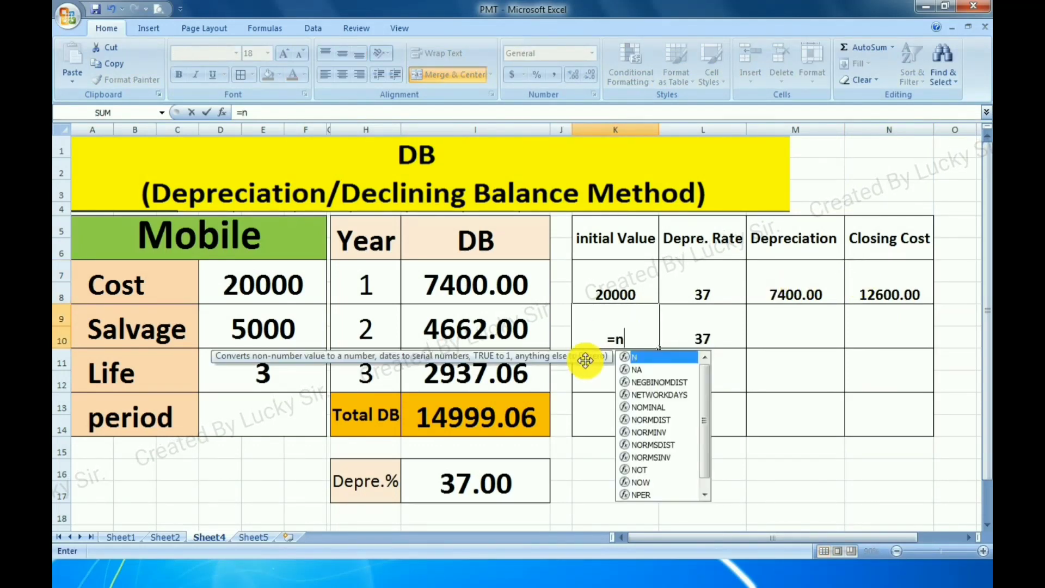
{"action": "type", "text": "7"}
{"action": "key", "text": "Return"}
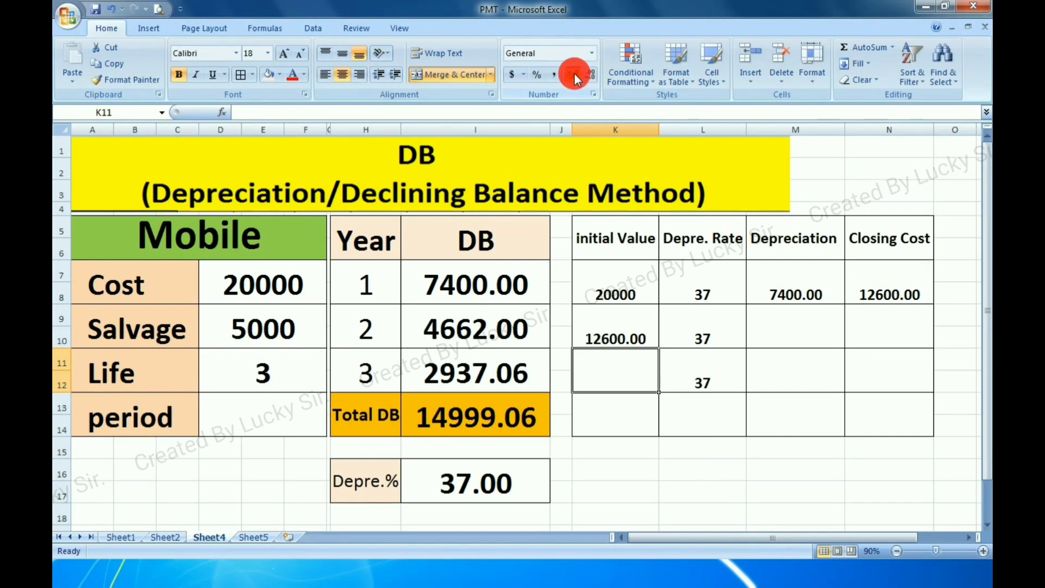
Format the second-row initial Value in cell K9 to show no decimal places
{"action": "left_click", "coordinate": [626, 329]}
{"action": "left_click", "coordinate": [570, 75]}
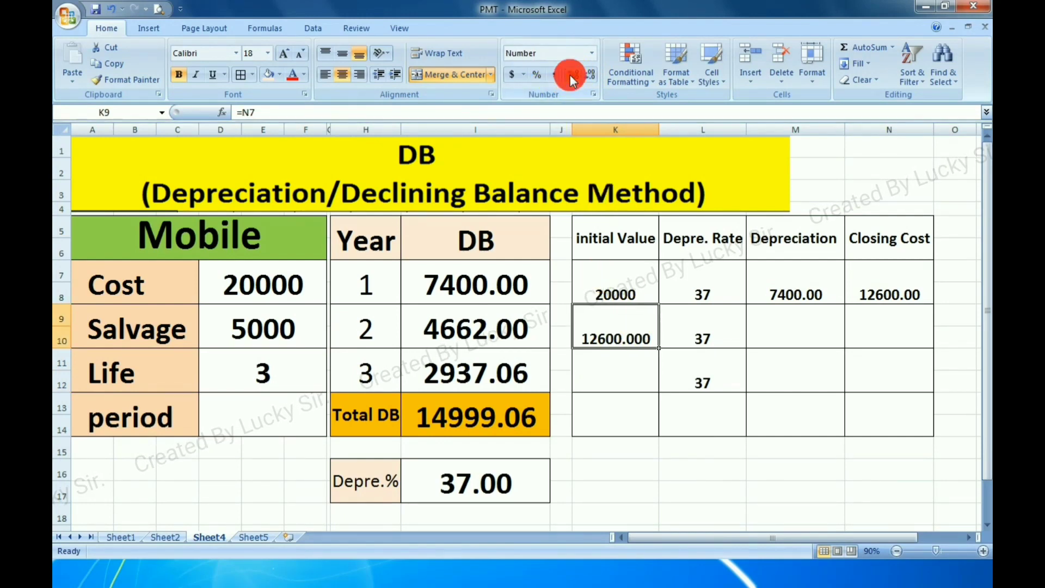
{"action": "left_click", "coordinate": [590, 74]}
{"action": "left_click", "coordinate": [590, 74]}
{"action": "left_click", "coordinate": [589, 74]}
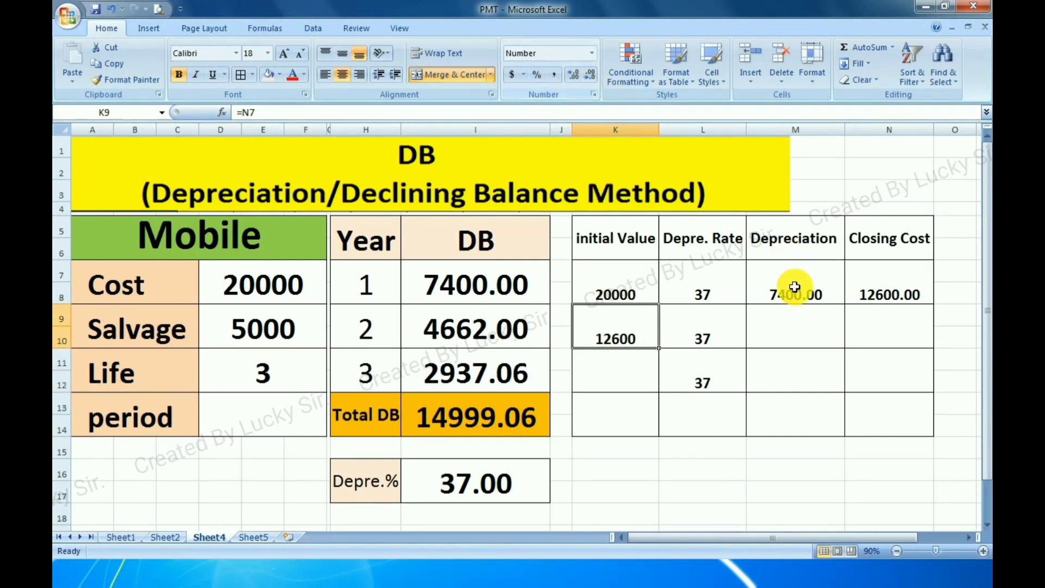
Fill the first-row Depreciation and Closing Cost formulas down through the second and third rows
{"action": "left_click", "coordinate": [770, 336]}
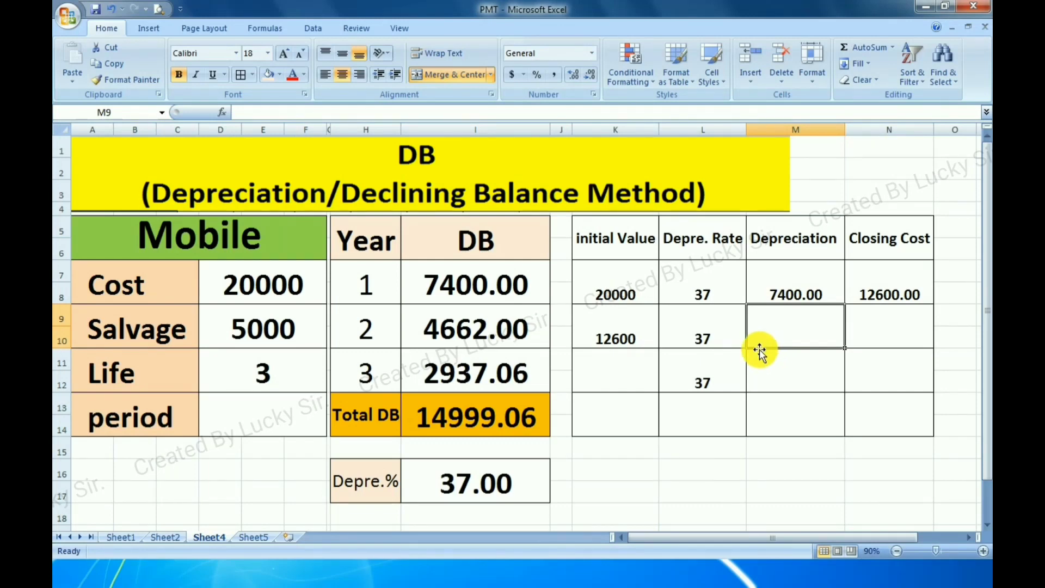
{"action": "left_click", "coordinate": [793, 289]}
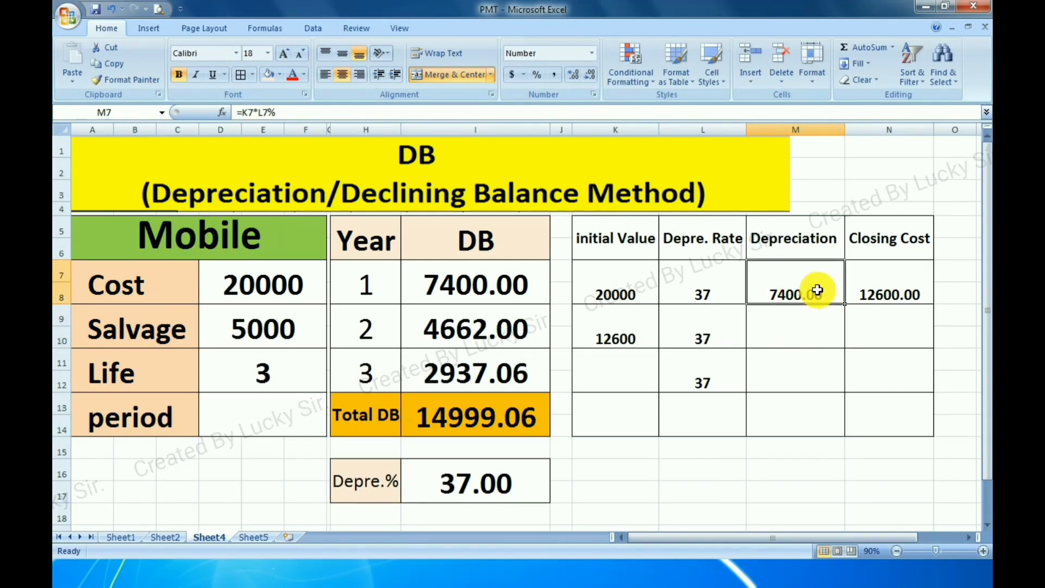
{"action": "left_click_drag", "start_coordinate": [845, 304], "coordinate": [834, 370]}
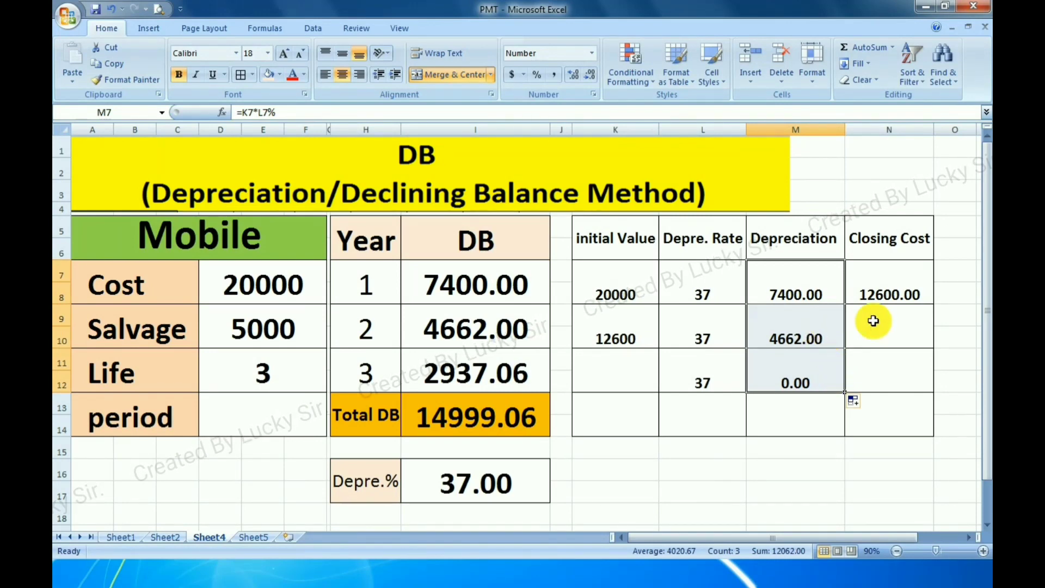
{"action": "left_click", "coordinate": [890, 342]}
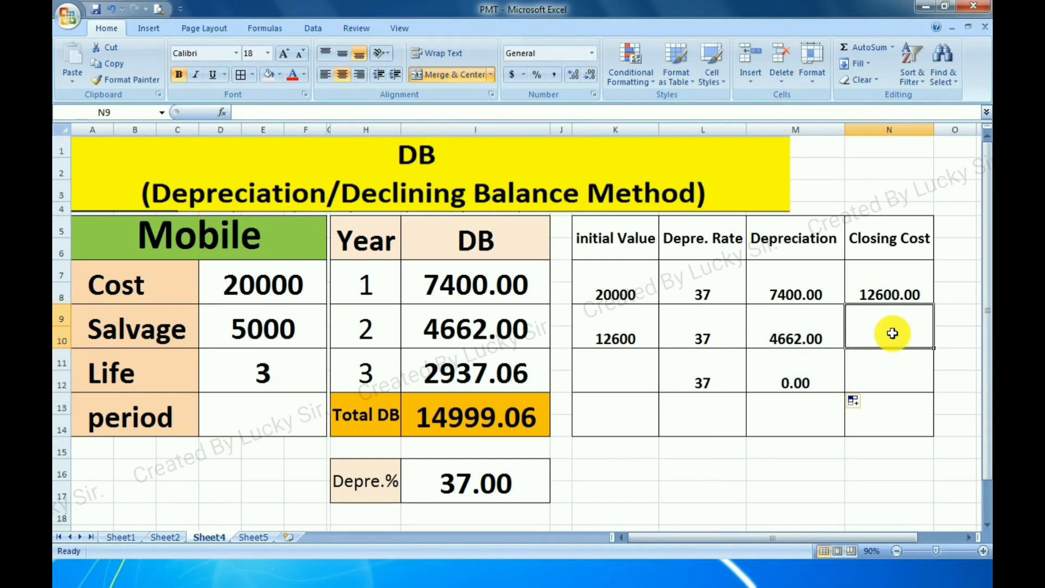
{"action": "left_click", "coordinate": [920, 297]}
{"action": "left_click_drag", "start_coordinate": [934, 303], "coordinate": [933, 369]}
Fill the initial Value formula from cell K9 down to the third row in K11
{"action": "left_click", "coordinate": [637, 339]}
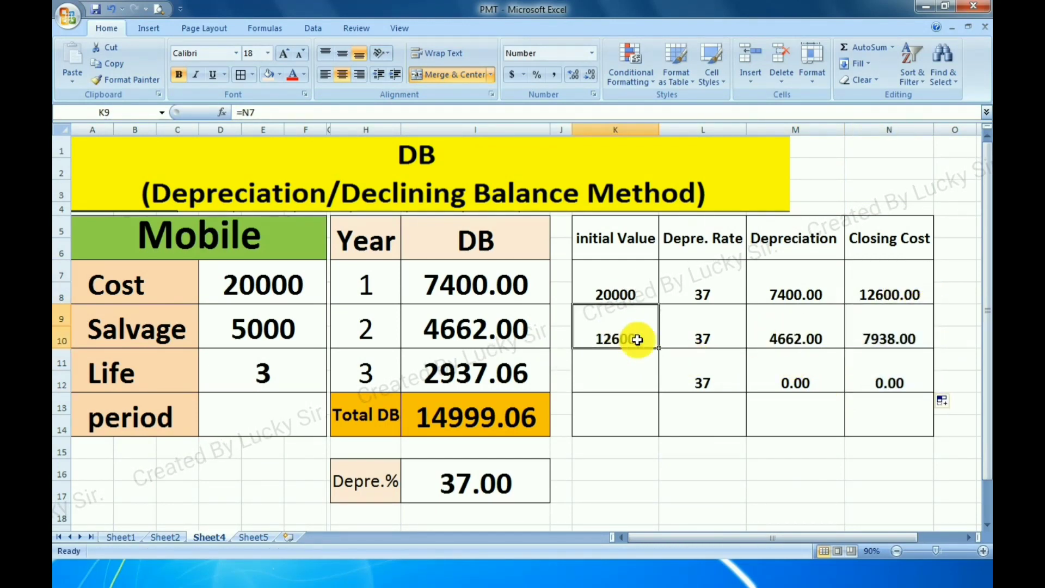
{"action": "left_click_drag", "start_coordinate": [659, 347], "coordinate": [661, 381]}
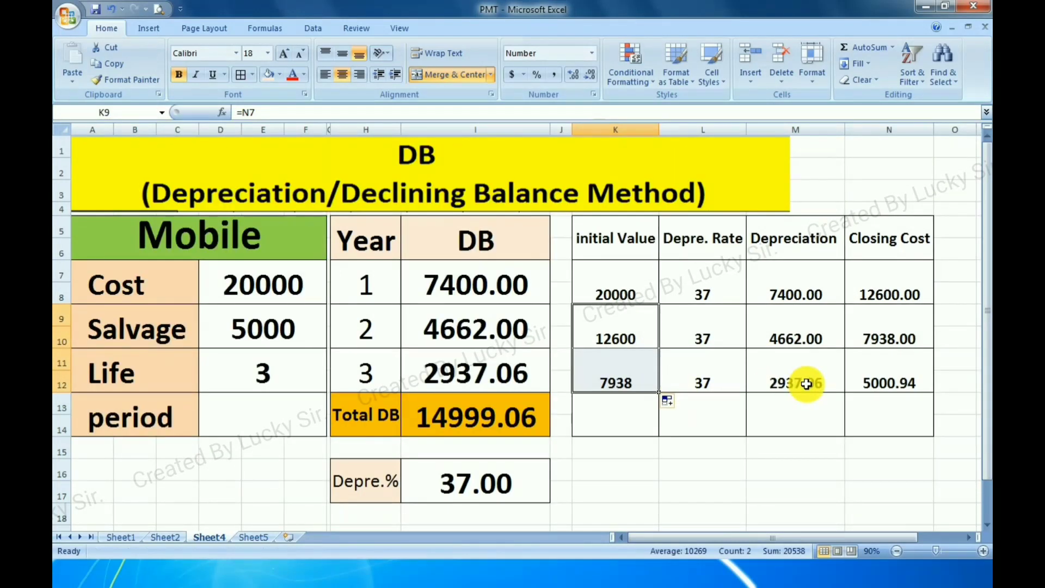
{"action": "left_click", "coordinate": [805, 365]}
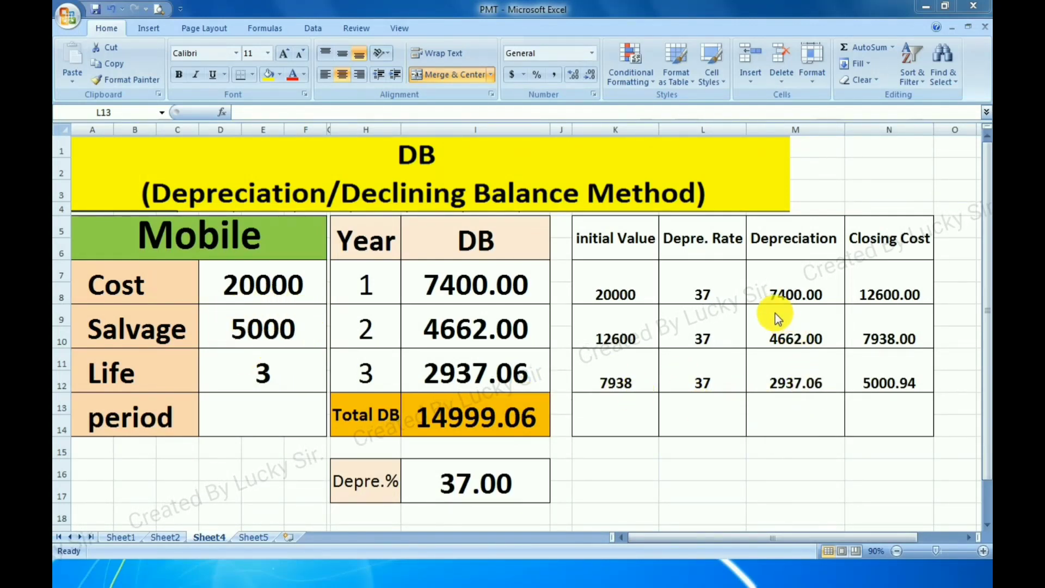
Total the three years' Depreciation in cell M13 with =SUM(M7:M12)
{"action": "left_click", "coordinate": [805, 420]}
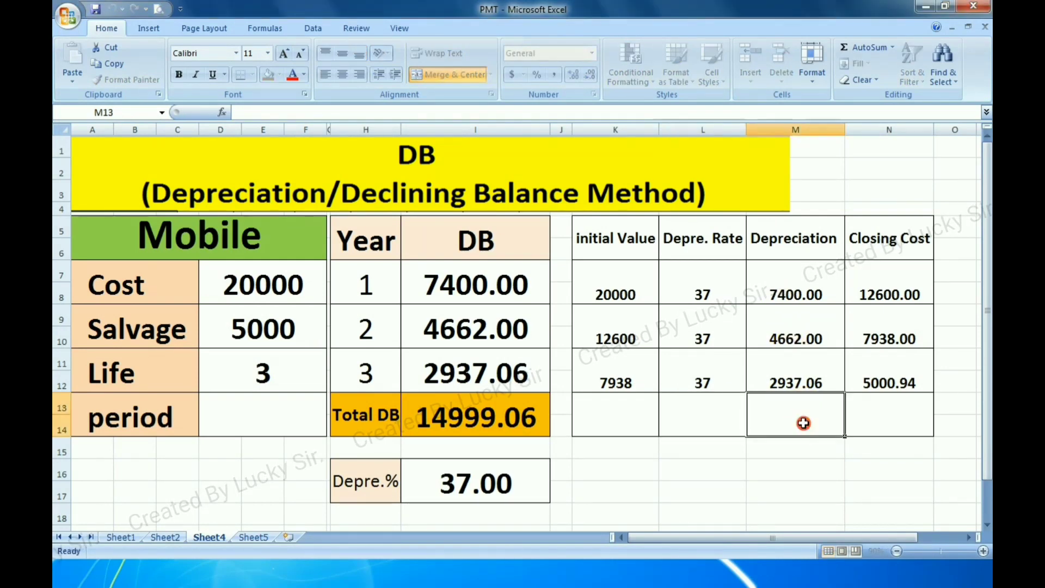
{"action": "key", "text": "alt+equal"}
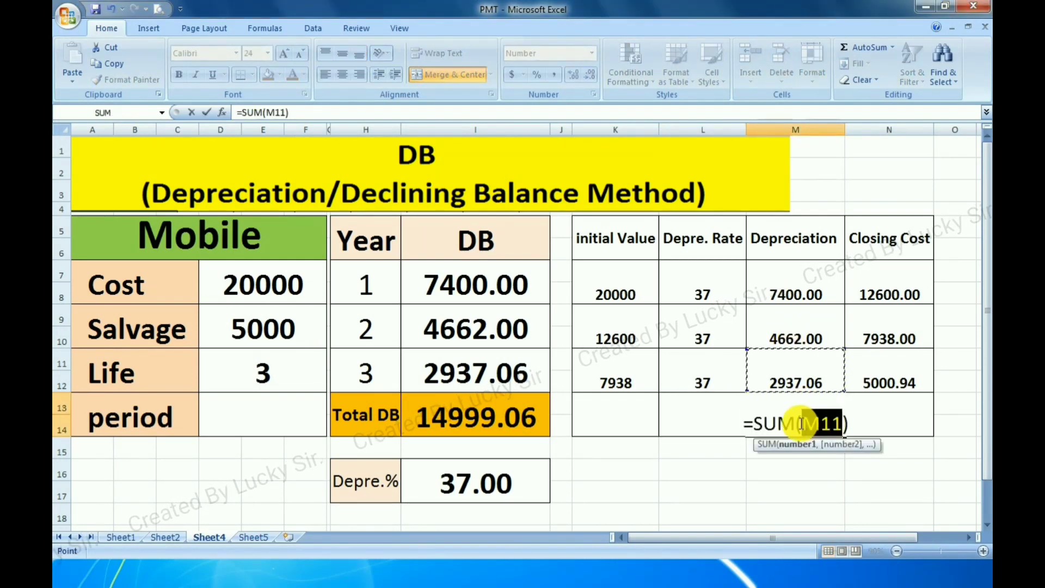
{"action": "left_click_drag", "start_coordinate": [798, 292], "coordinate": [805, 360]}
{"action": "key", "text": "Return"}
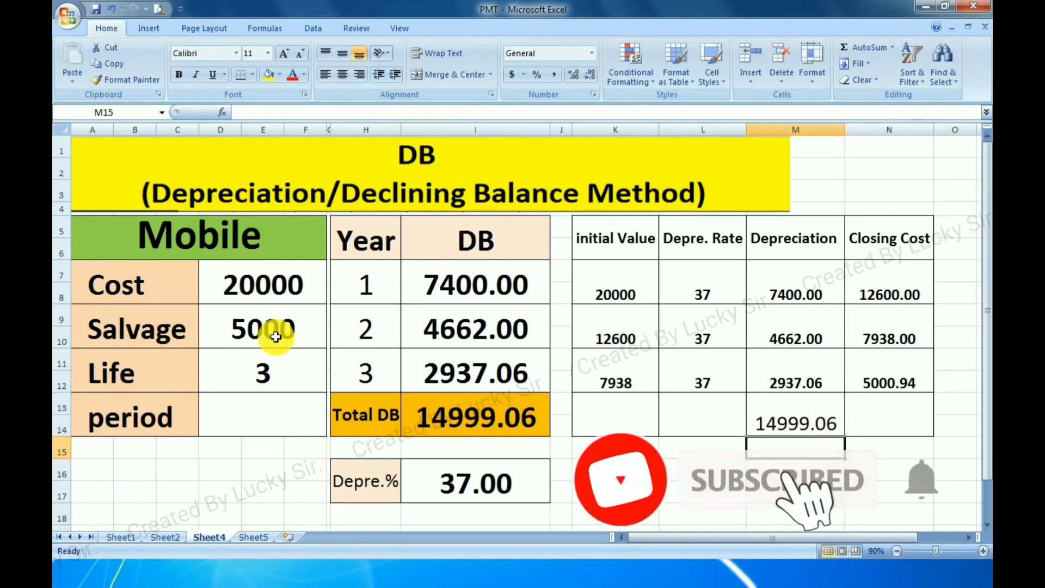
{"action": "left_click", "coordinate": [789, 423]}
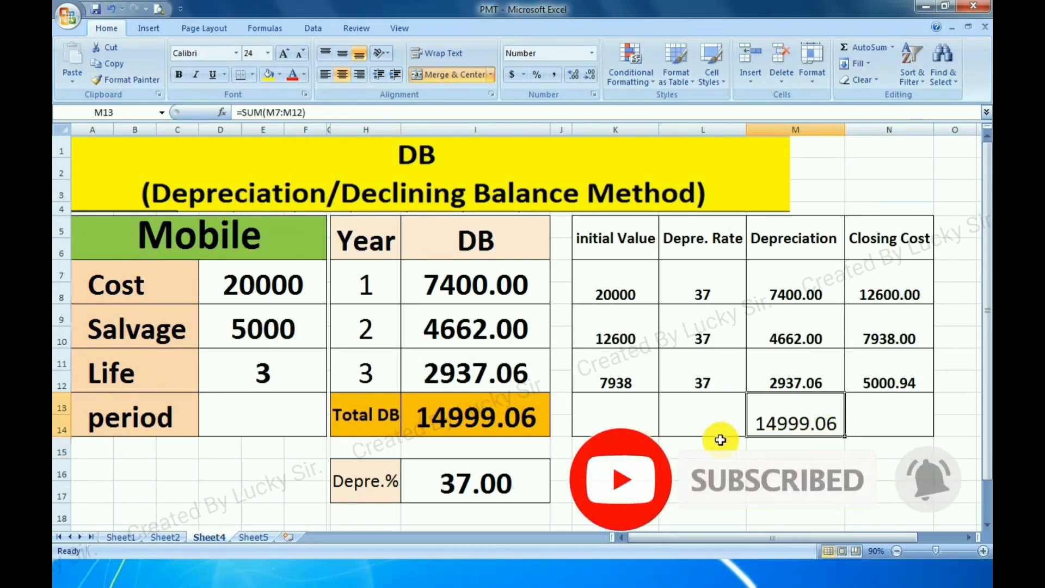